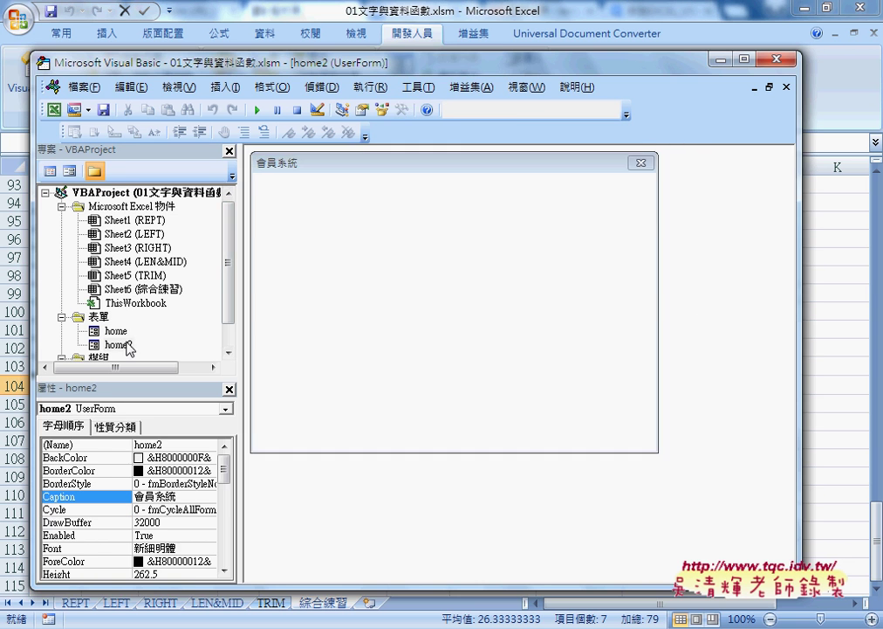
Step: Draw a label near the form's top-left and set its Caption to 姓名
click(721, 206)
drag(279, 190, 379, 230)
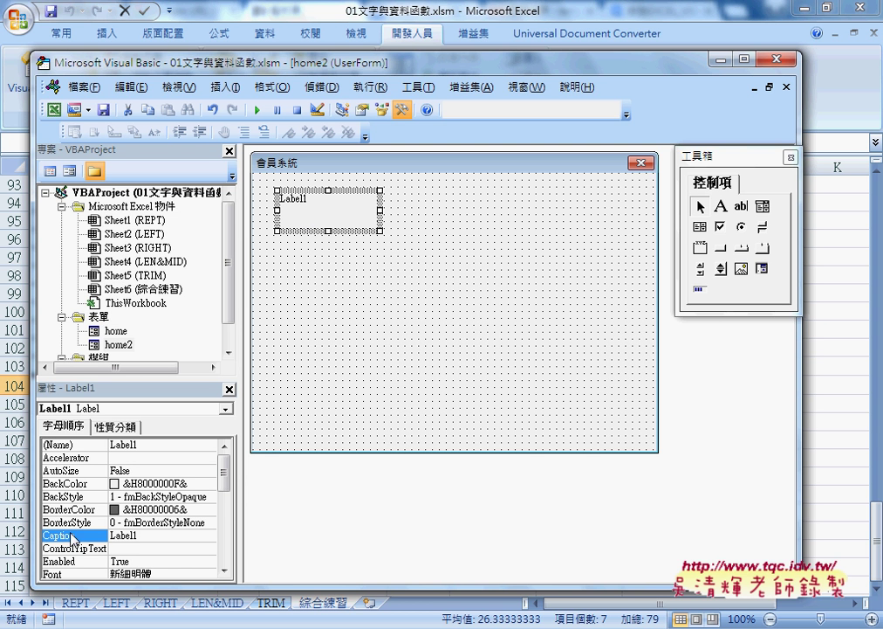
click(118, 535)
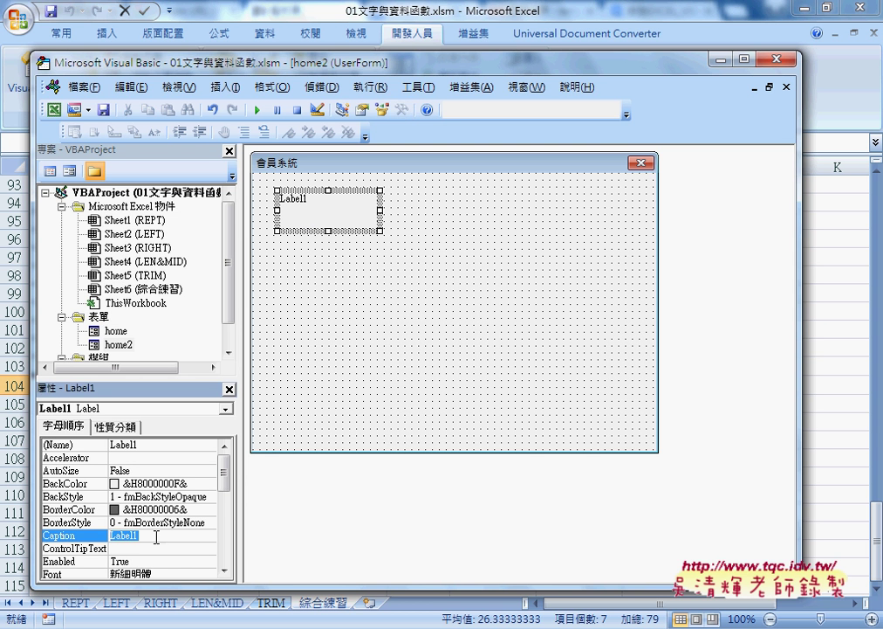
text(vu/)
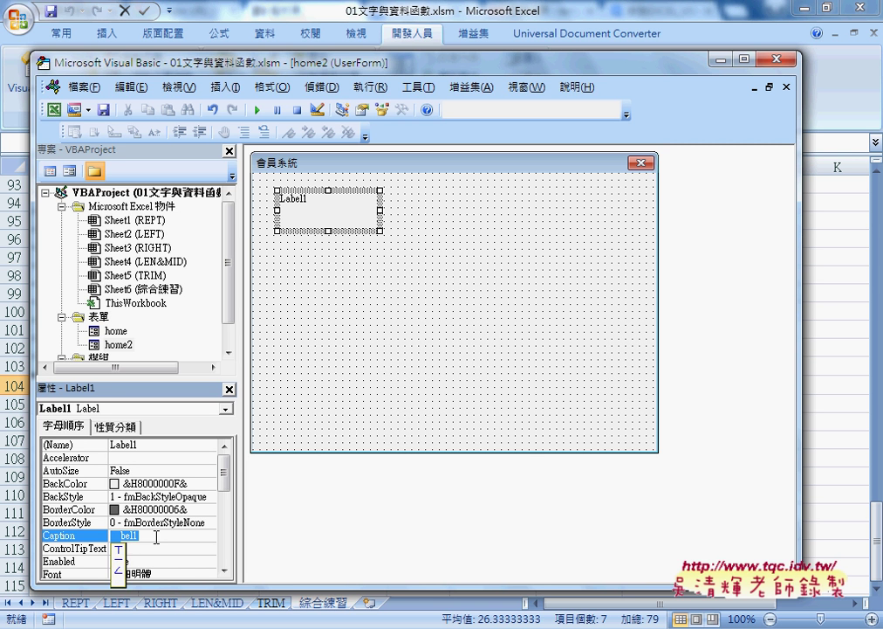
text(4au)
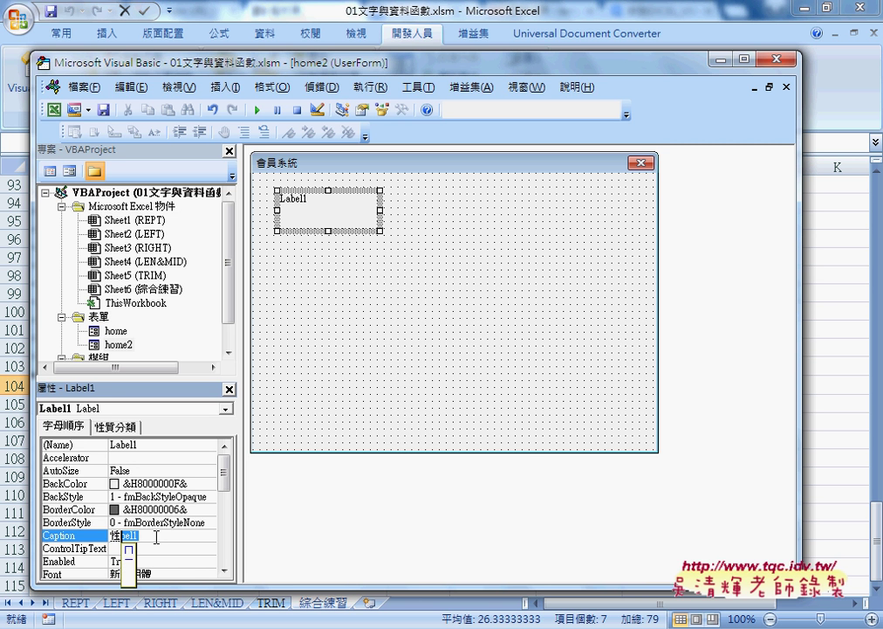
text(/6)
key(Return)
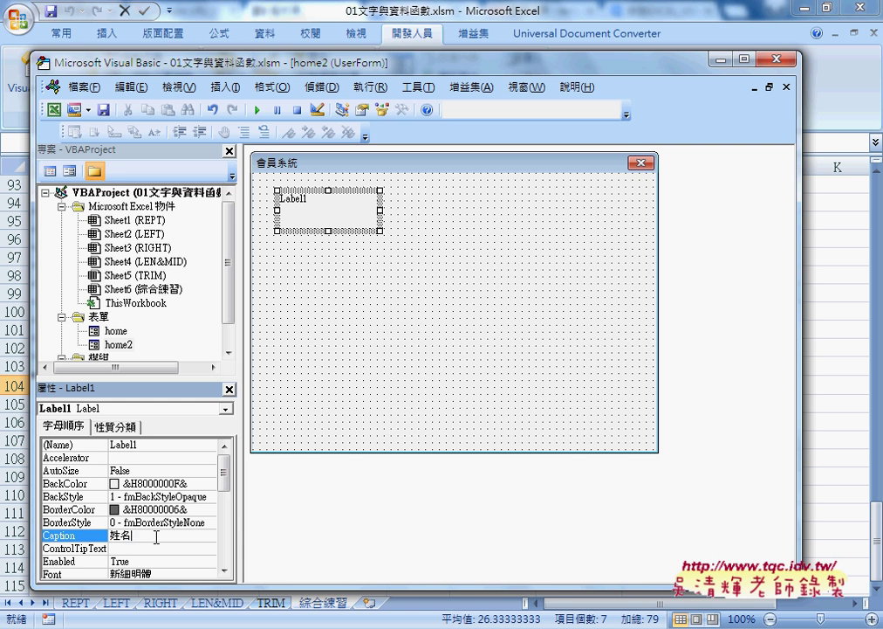
key(Return)
Step: Enlarge the editor window and properties list, and select the label's Font property
drag(221, 582, 221, 613)
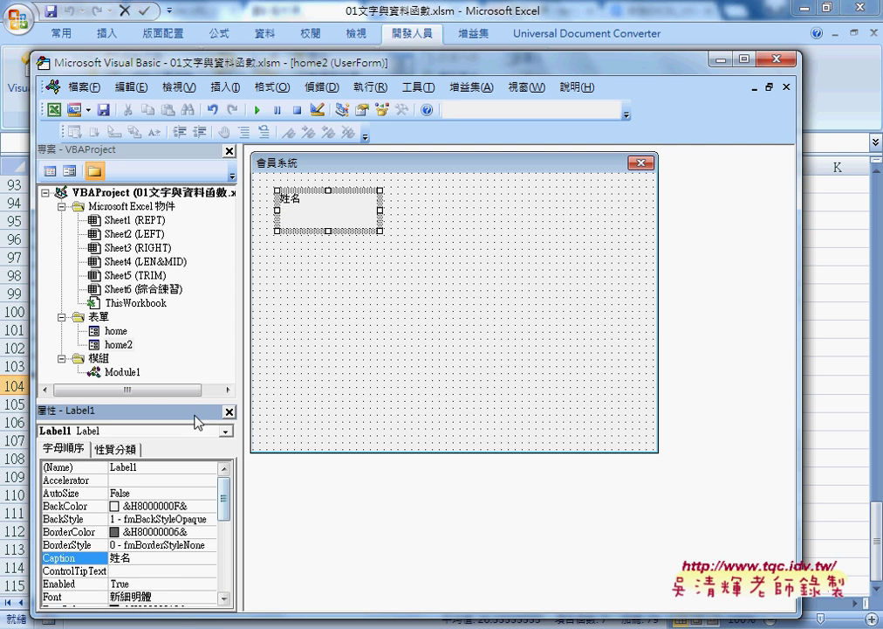
drag(195, 406, 194, 375)
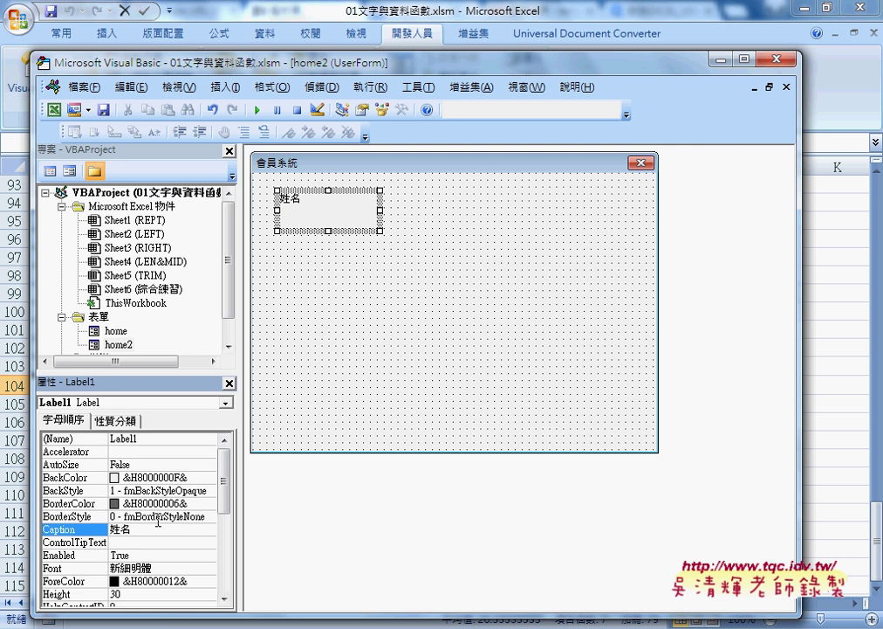
click(85, 568)
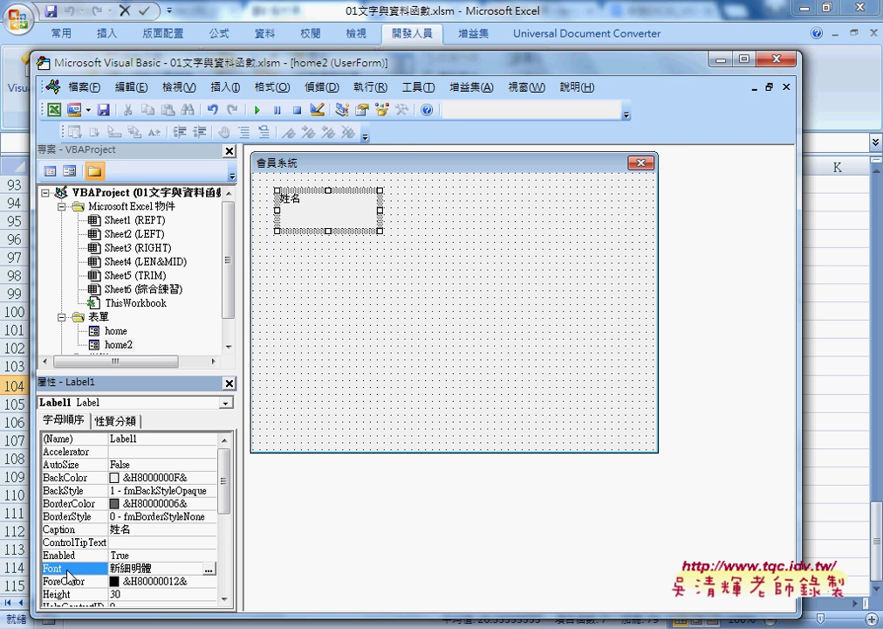
Step: Set the 姓名 label's font size to 14 and shrink its height to 18
click(208, 569)
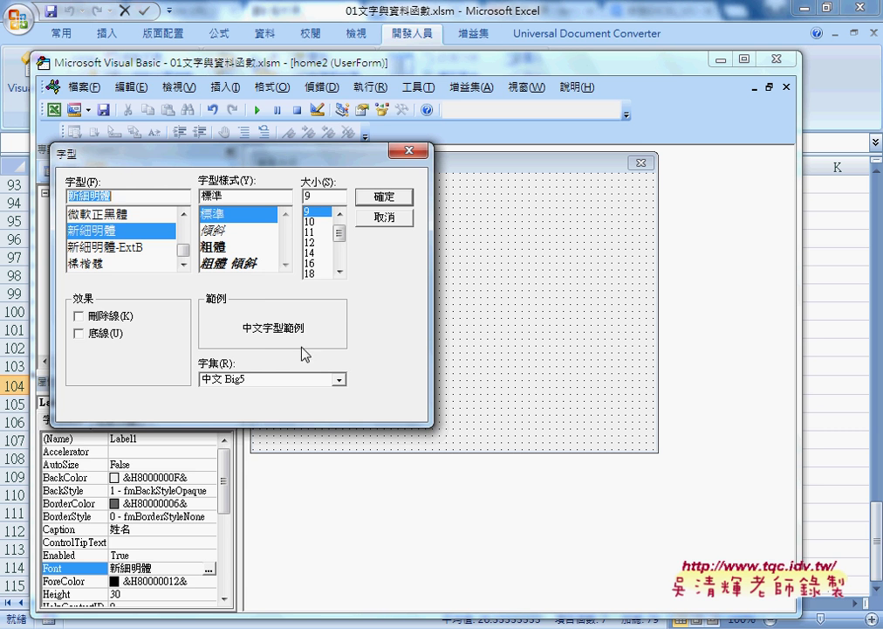
click(315, 252)
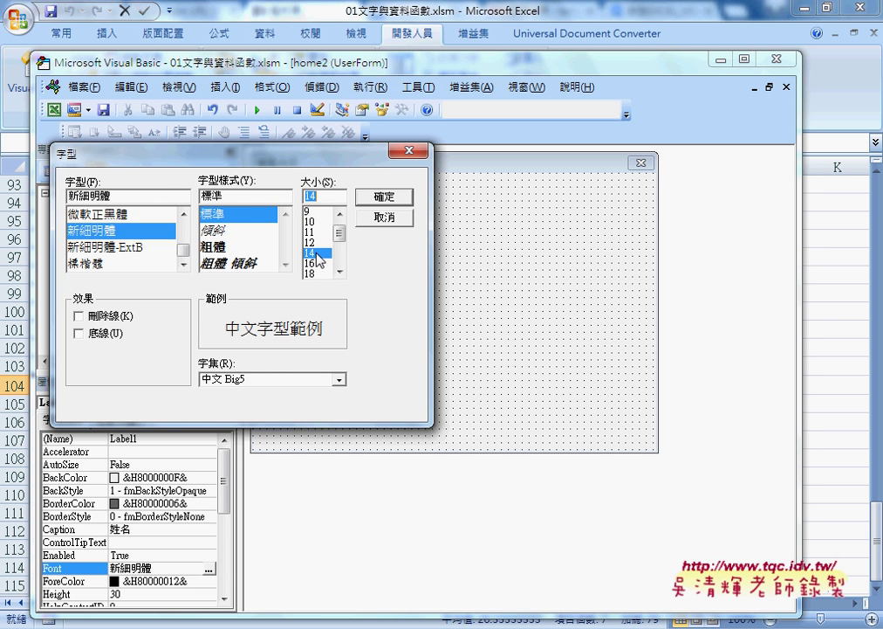
click(384, 197)
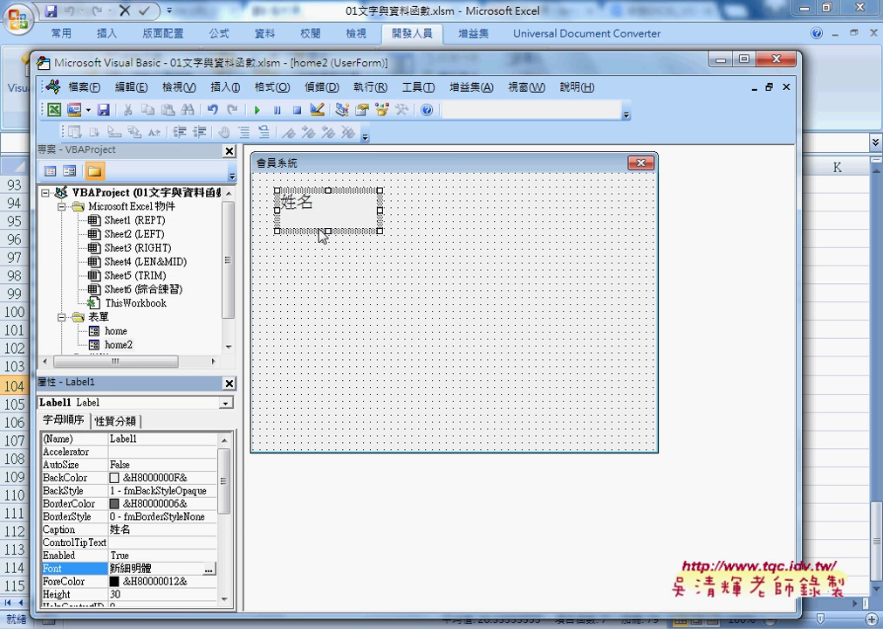
click(328, 221)
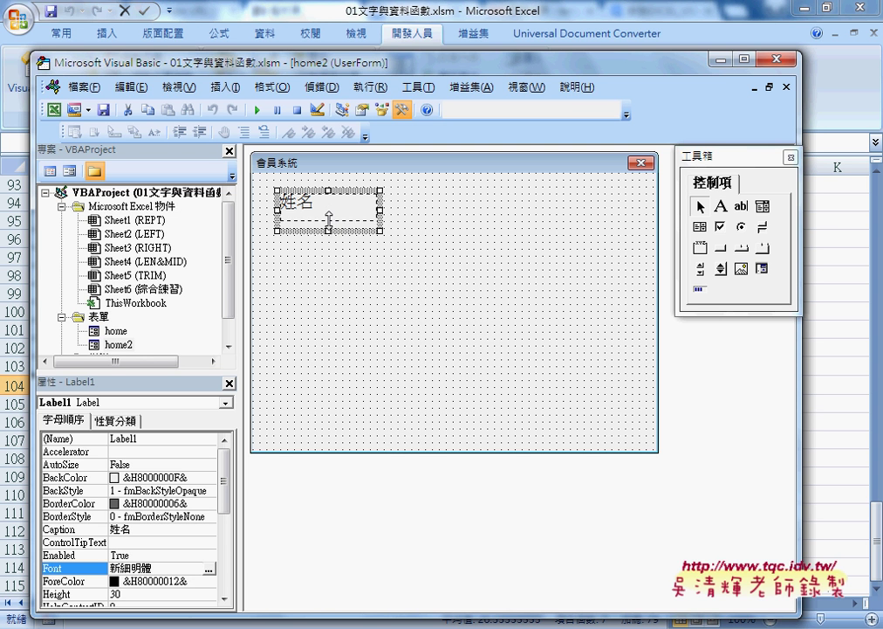
drag(329, 219, 328, 216)
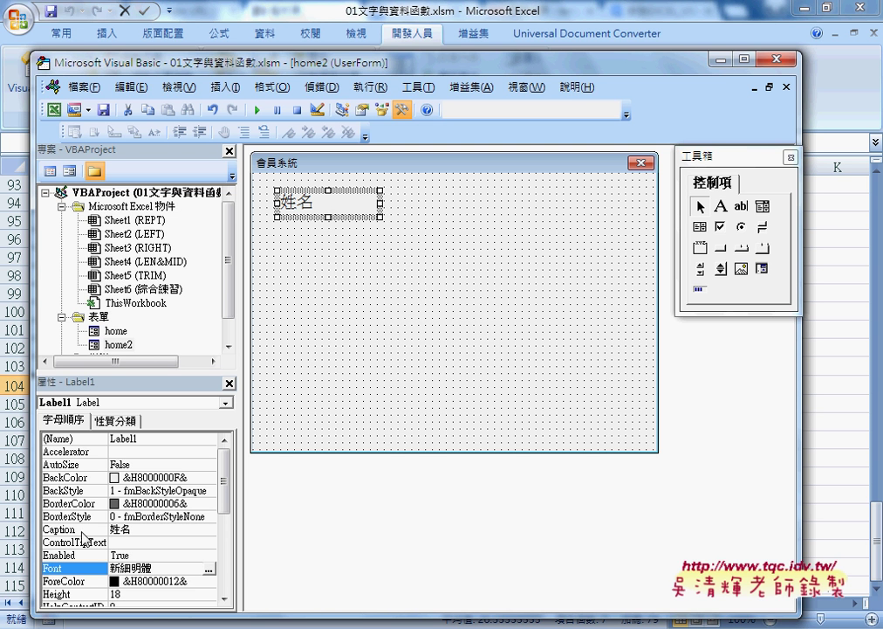
click(69, 581)
Step: Give the 姓名 label blue ForeColor (&H00FF0000&) and peach BackColor (&H00C0E0FF&), then narrow it
click(209, 581)
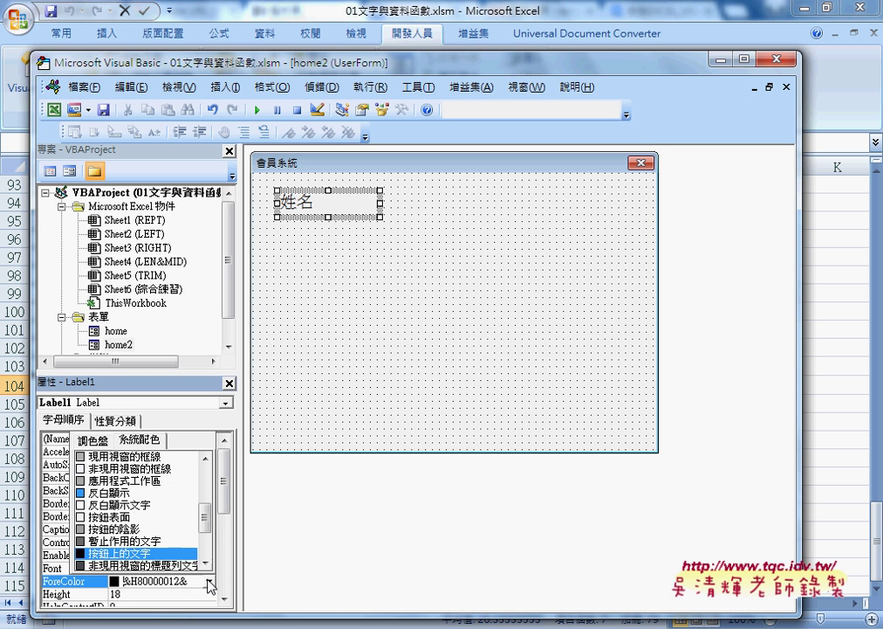
click(92, 439)
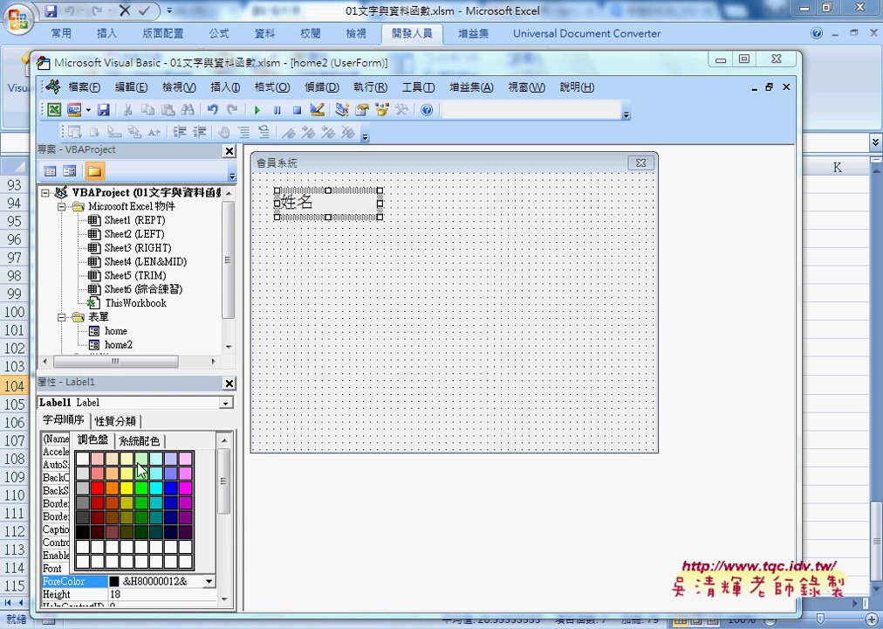
click(172, 487)
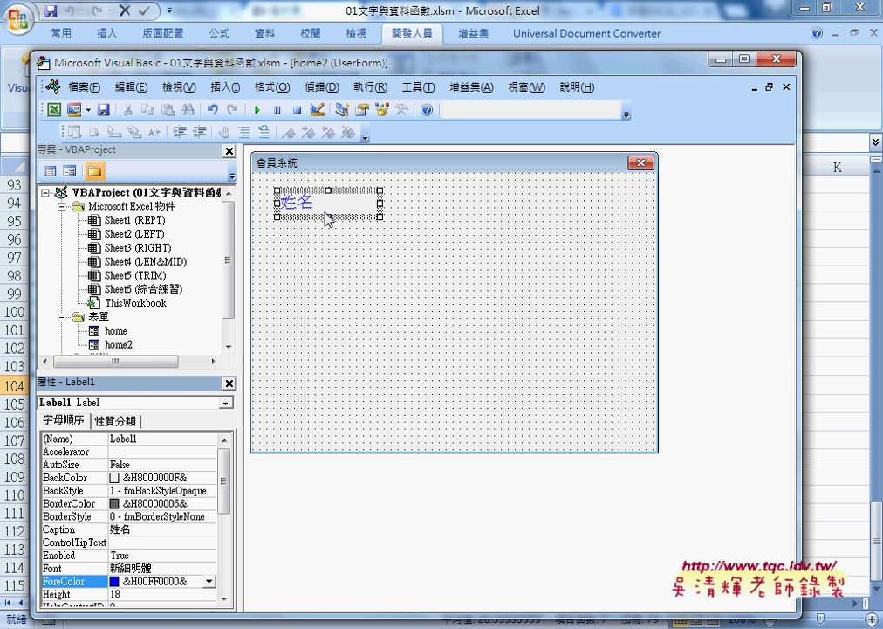
click(70, 480)
click(208, 477)
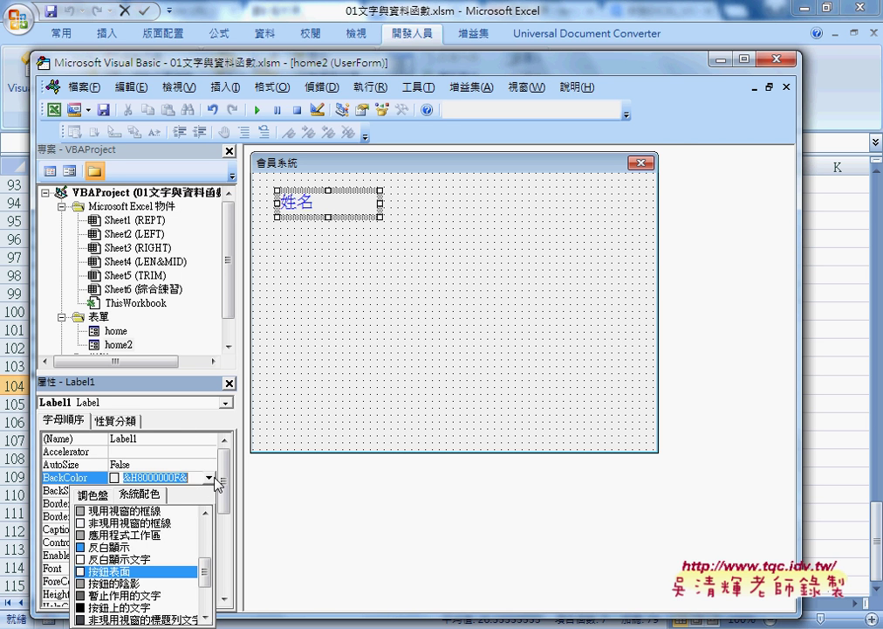
click(96, 495)
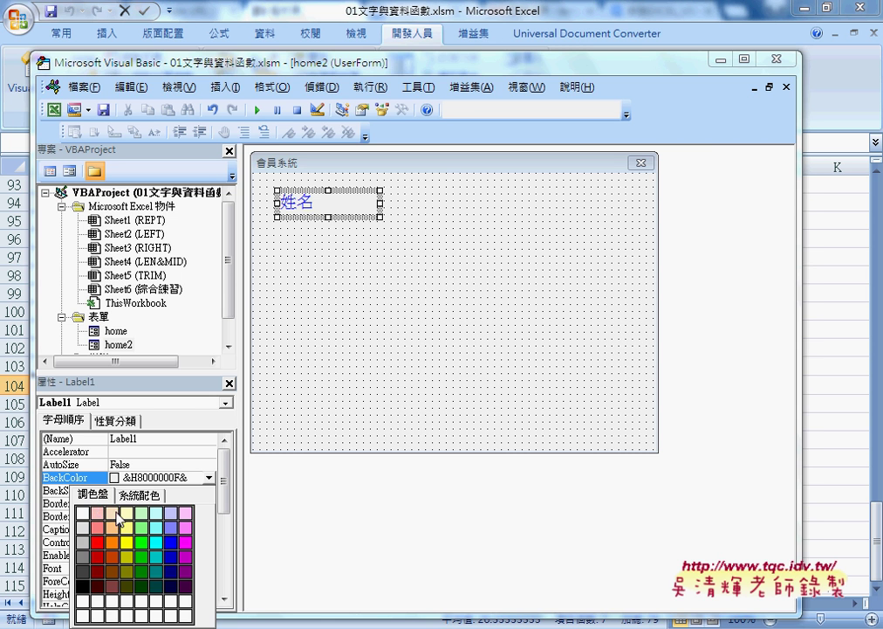
click(118, 519)
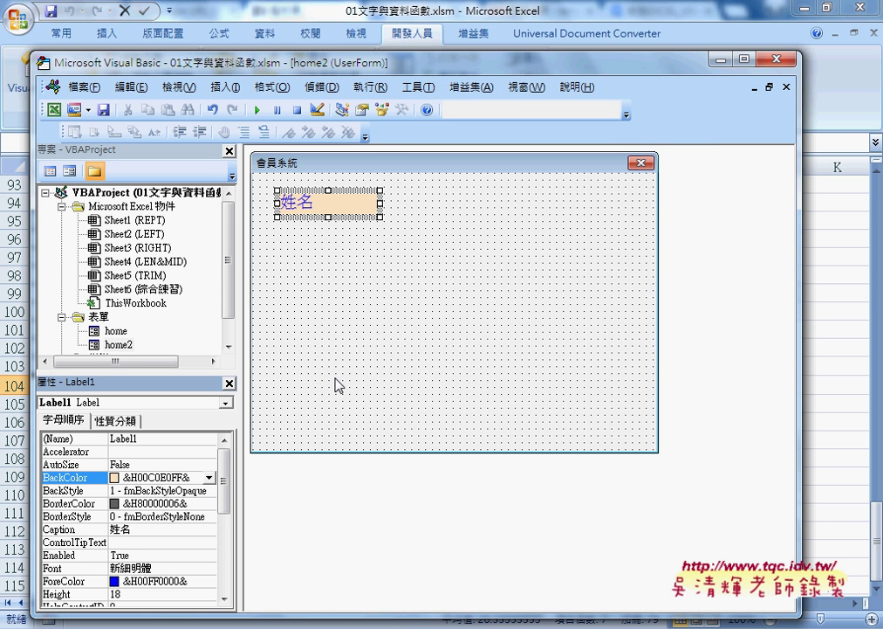
drag(379, 202, 349, 202)
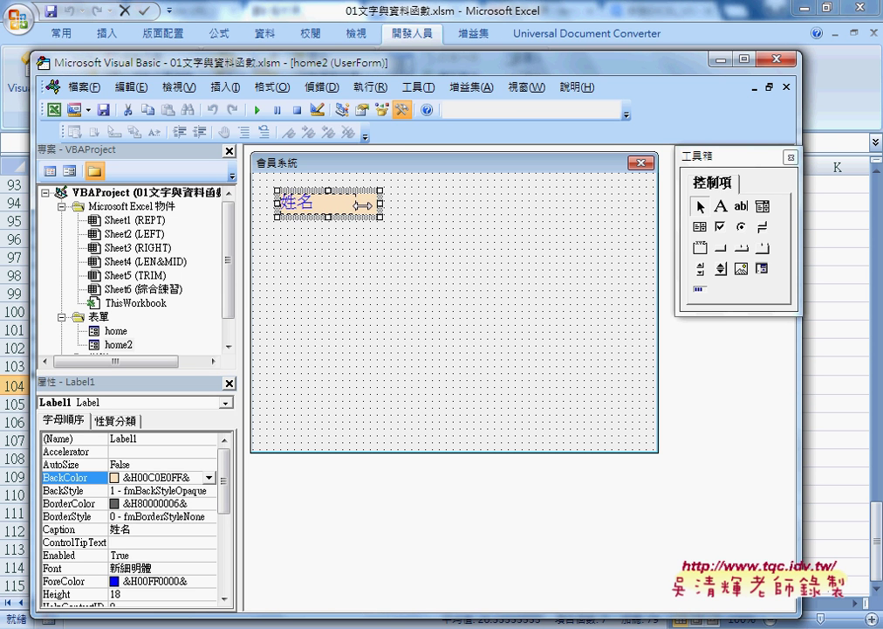
click(390, 256)
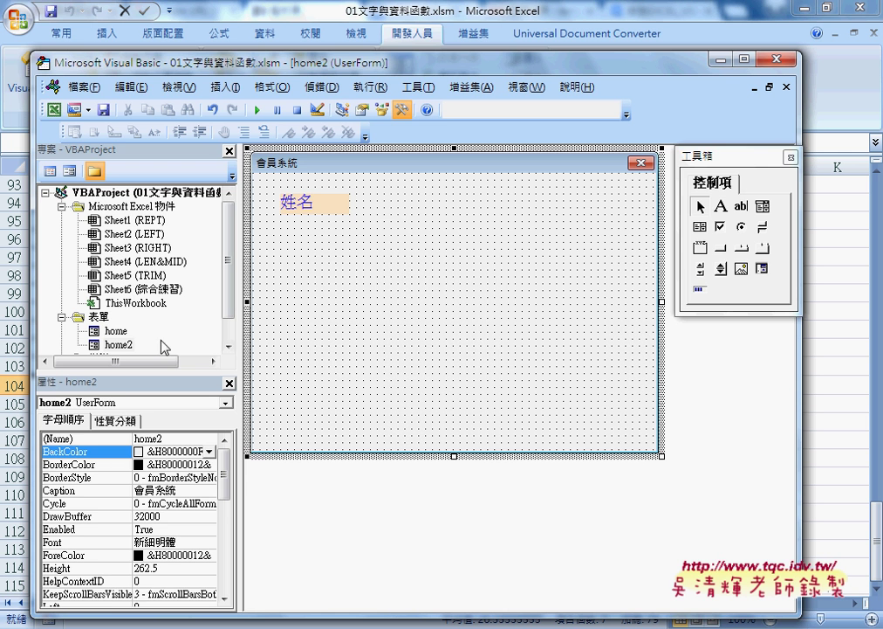
double_click(117, 330)
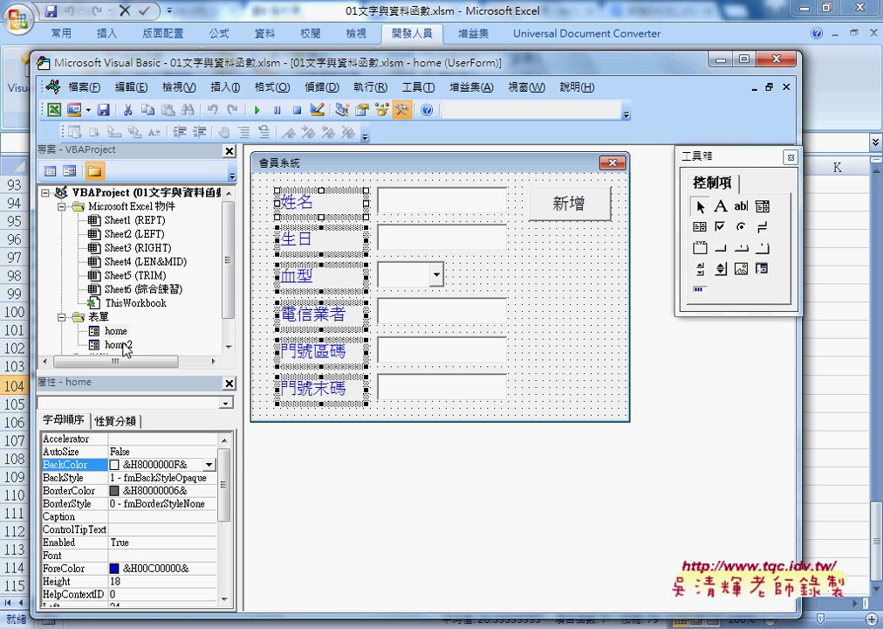
double_click(119, 344)
Step: Ctrl-drag copies of the 姓名 label down the form's left side to make six labels
drag(320, 202, 319, 238)
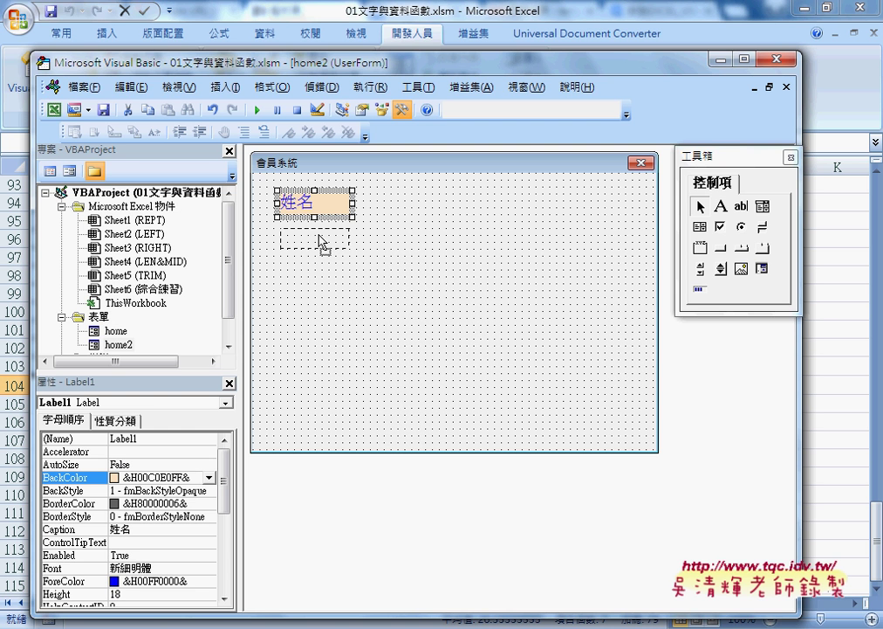
drag(320, 239, 332, 391)
click(416, 389)
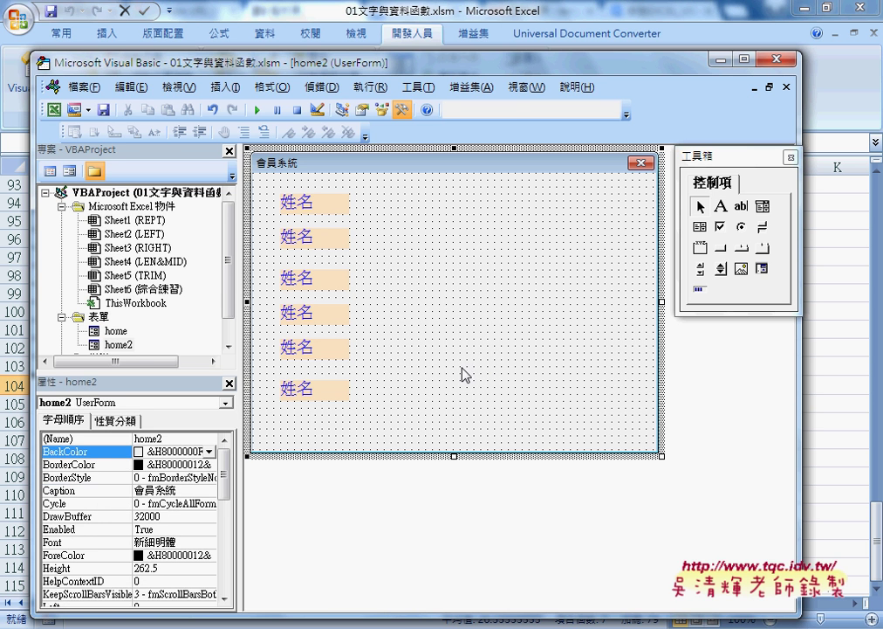
click(337, 244)
Step: Nudge several 姓名 labels to uneven positions, then box-select all six
drag(340, 246, 353, 246)
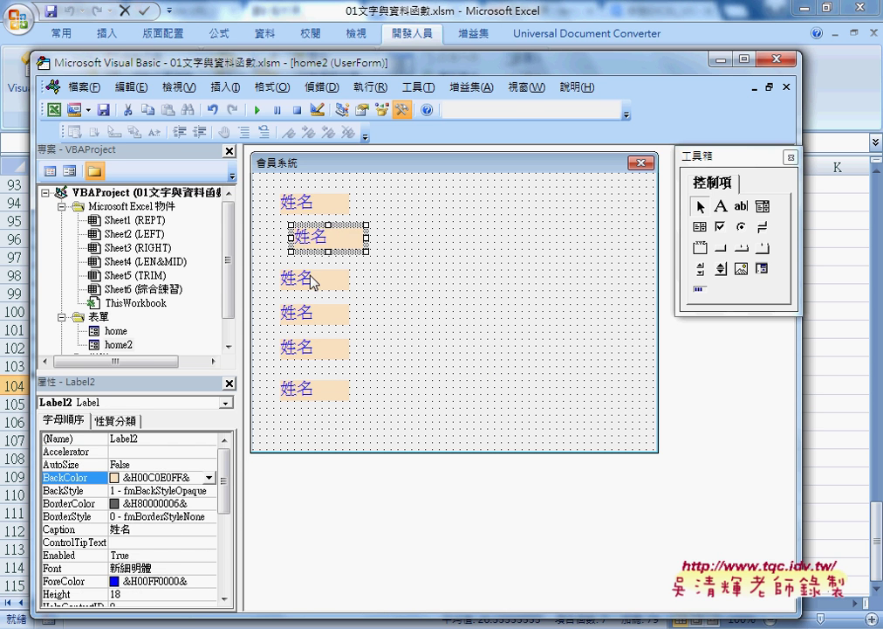
drag(311, 275, 298, 281)
click(332, 322)
mouse_move(332, 325)
mouse_down()
mouse_move(344, 331)
mouse_move(328, 366)
mouse_move(356, 394)
mouse_up()
click(419, 414)
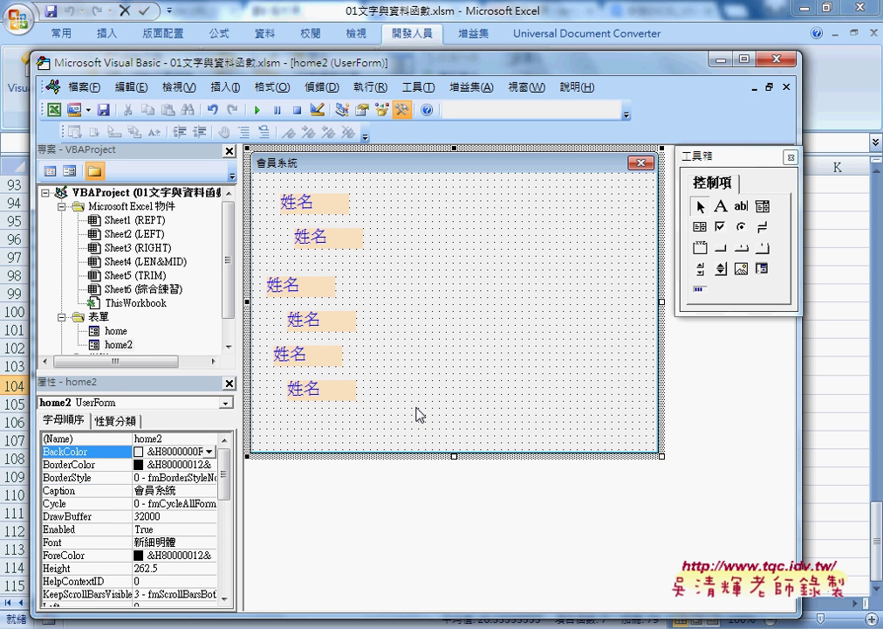
drag(259, 181, 370, 449)
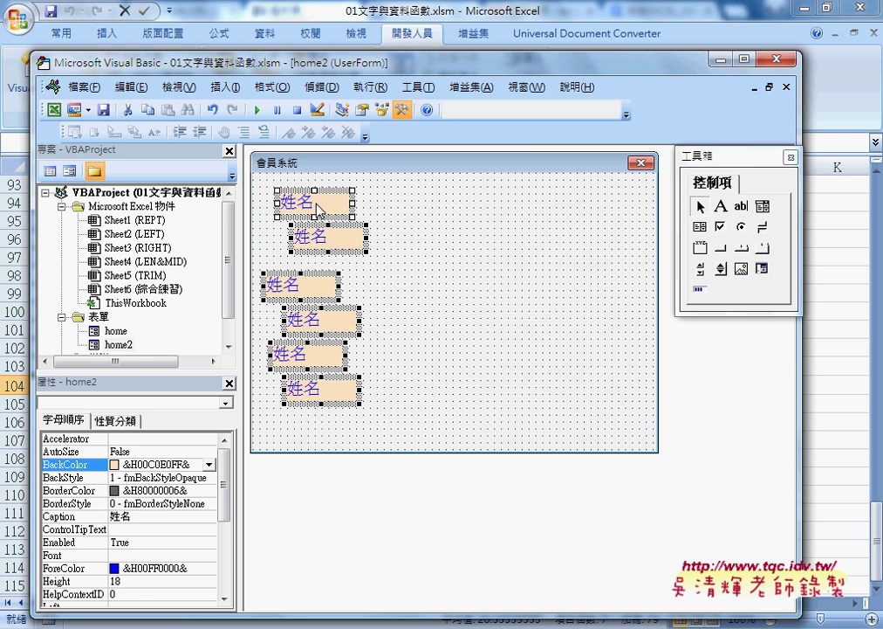
Step: Align the six selected 姓名 labels to one left edge with Format > Align > Lefts
click(274, 88)
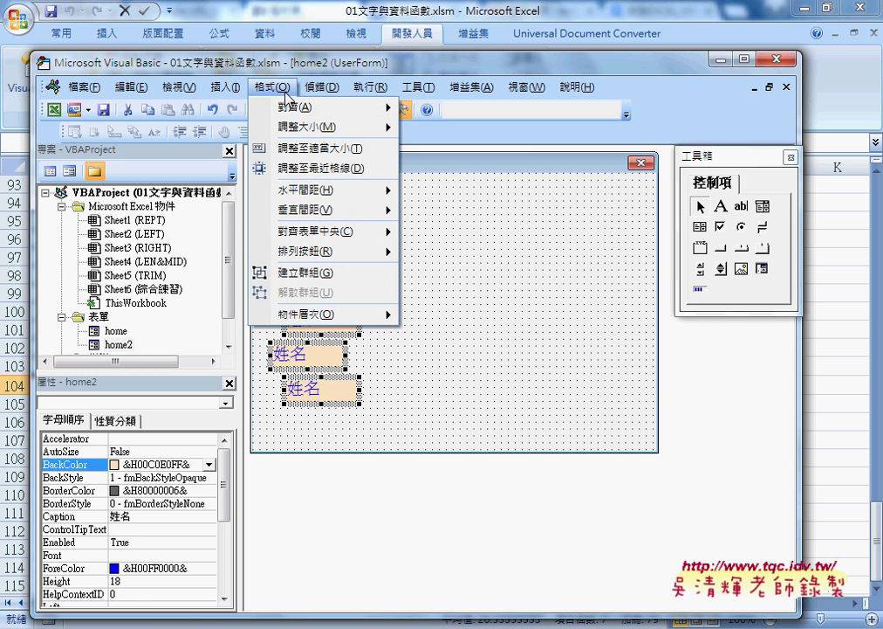
mouse_move(290, 111)
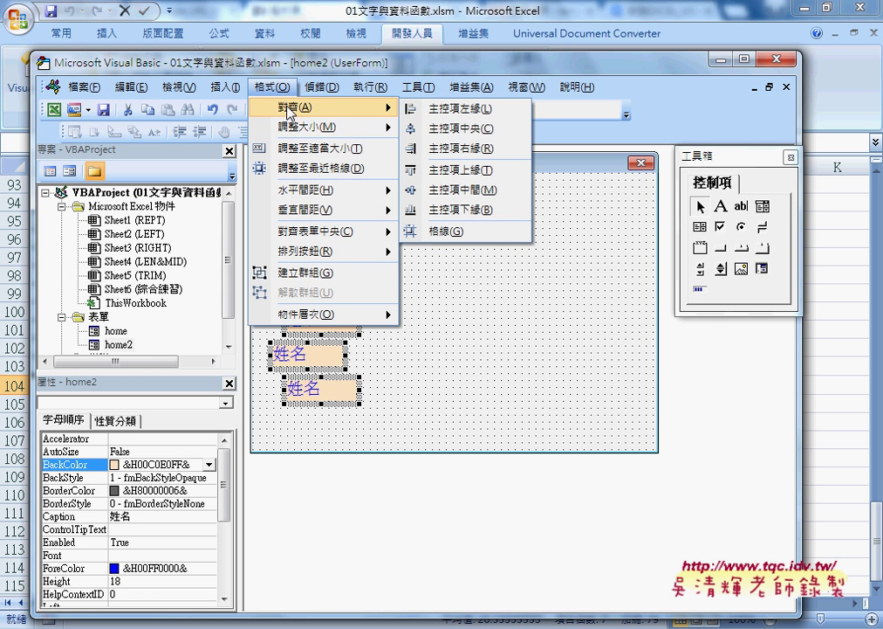
click(447, 112)
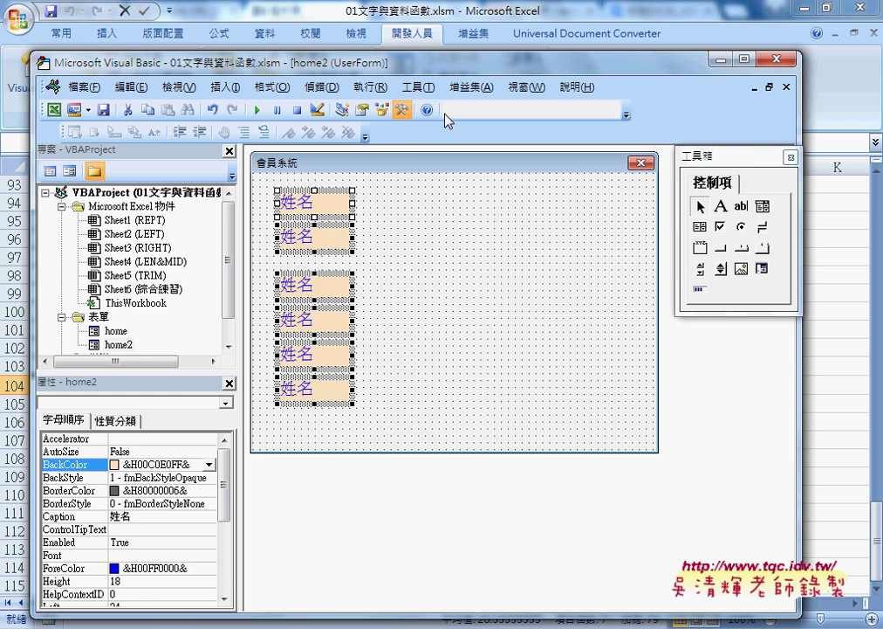
Step: Make the labels' vertical spacing equal with Format > Vertical Spacing > Make Equal
click(274, 87)
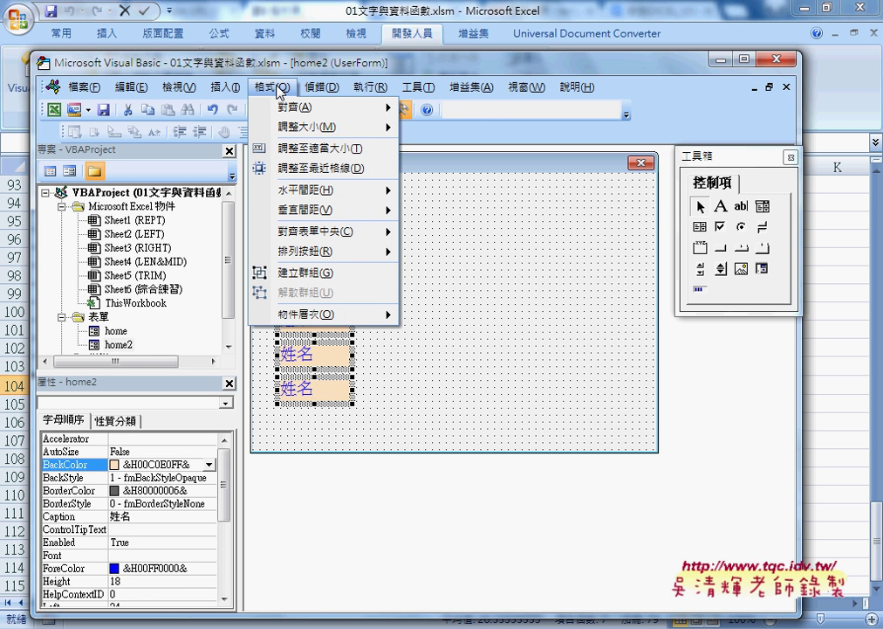
mouse_move(301, 211)
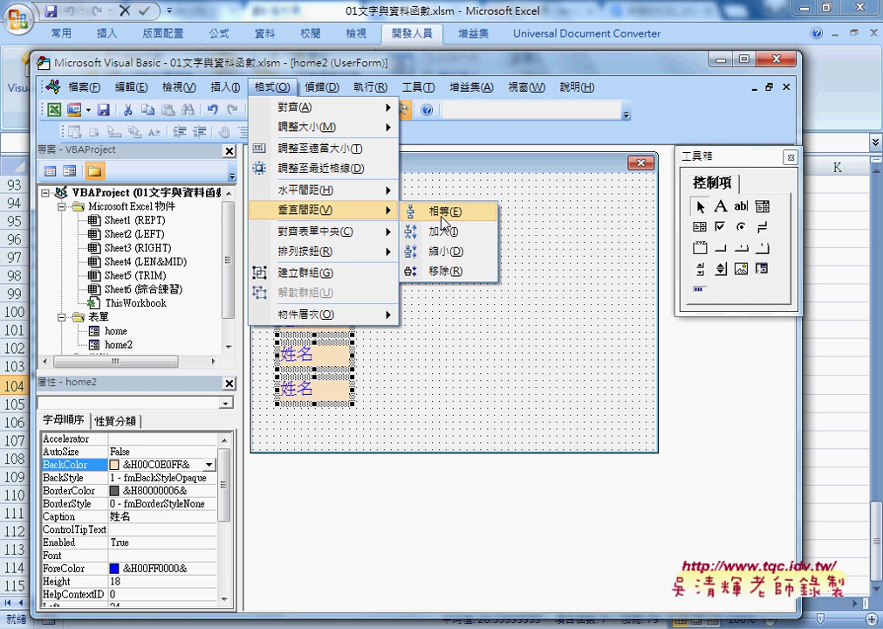
click(444, 213)
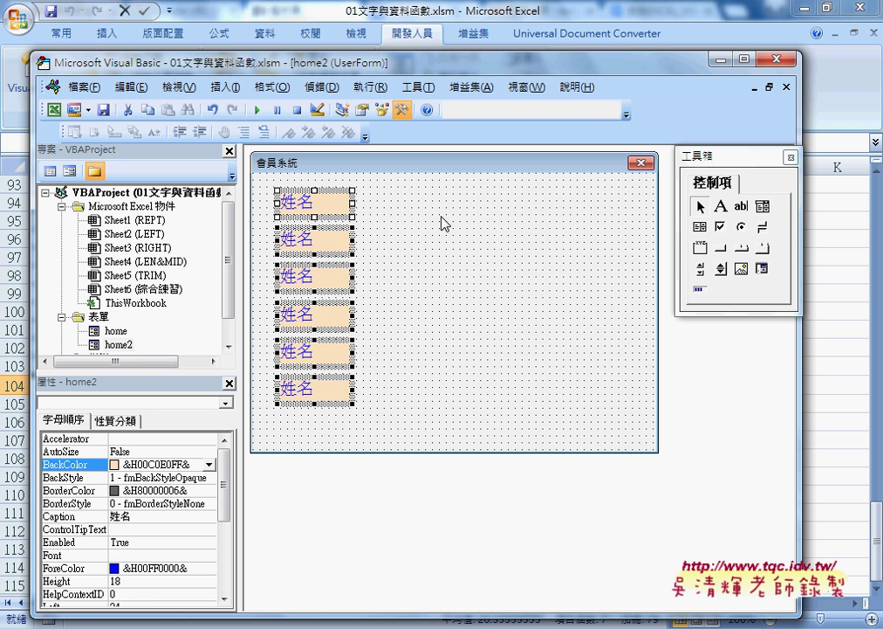
Step: Check each of the six 姓名 labels individually to confirm the alignment
click(444, 223)
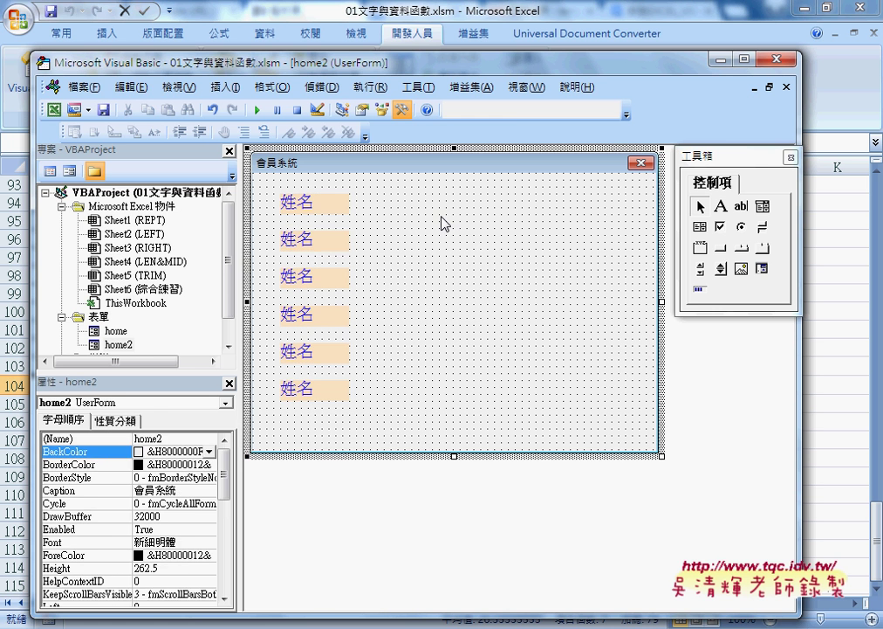
click(301, 243)
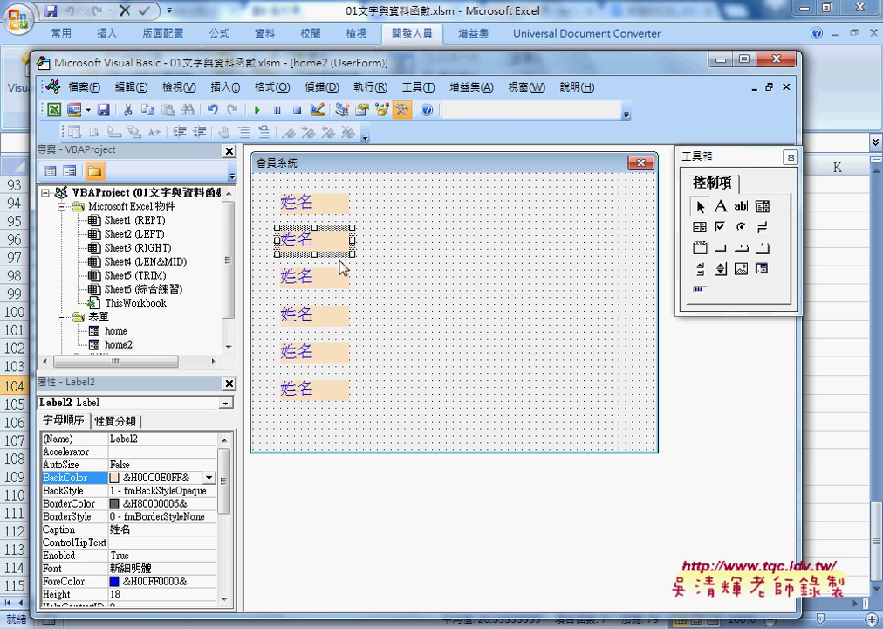
click(315, 279)
click(311, 316)
click(316, 353)
click(323, 391)
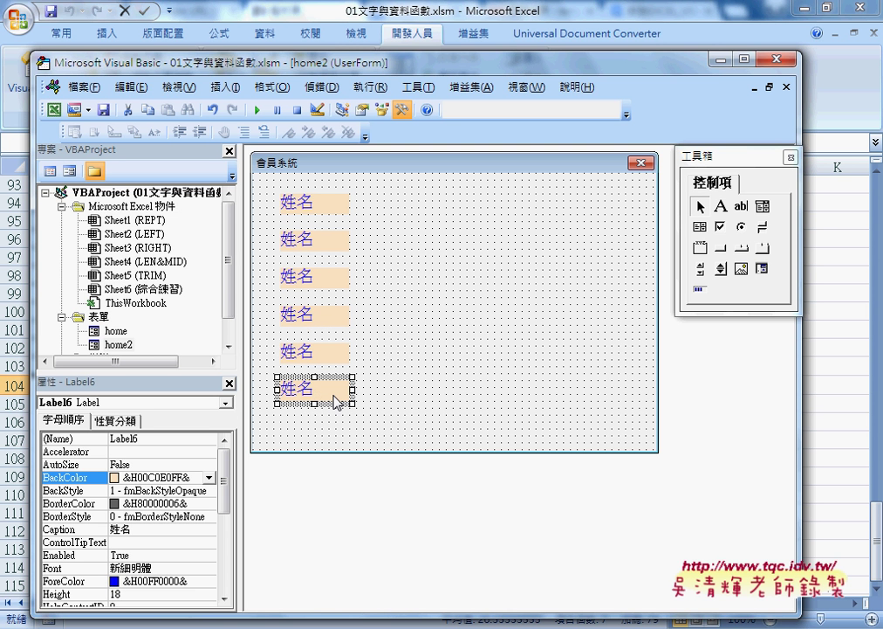
Step: Draw a text box right of the first 姓名 label, then open the home form to compare
click(350, 223)
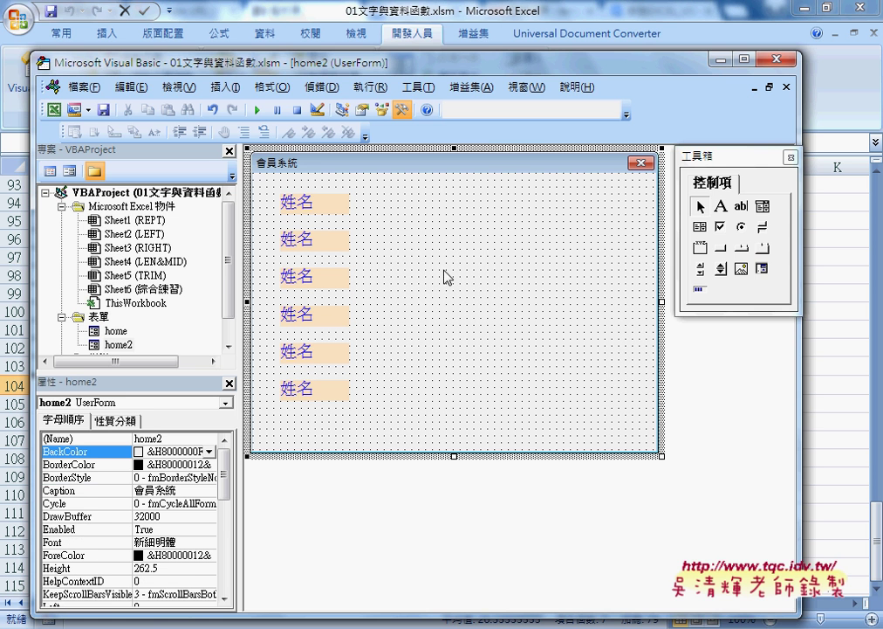
click(742, 208)
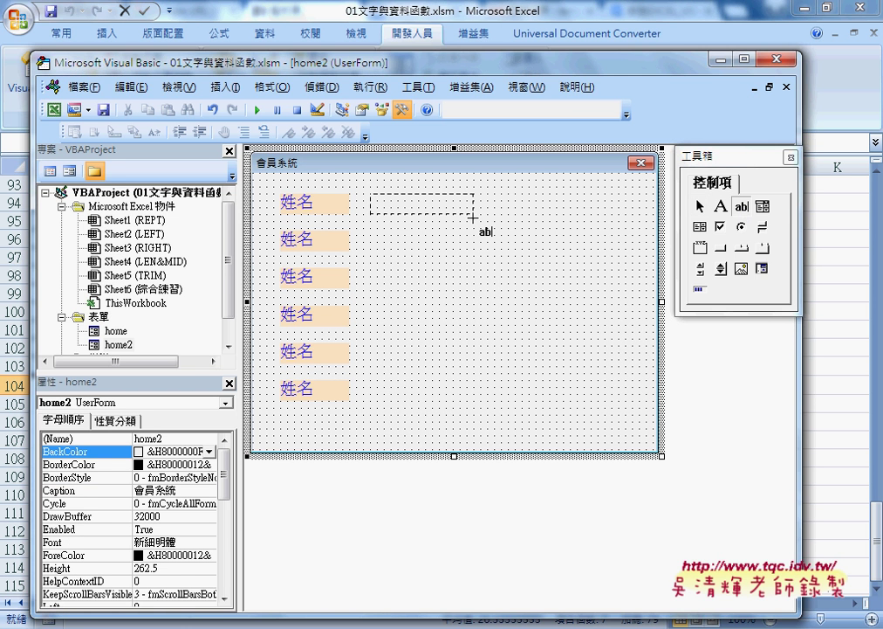
drag(379, 208, 482, 224)
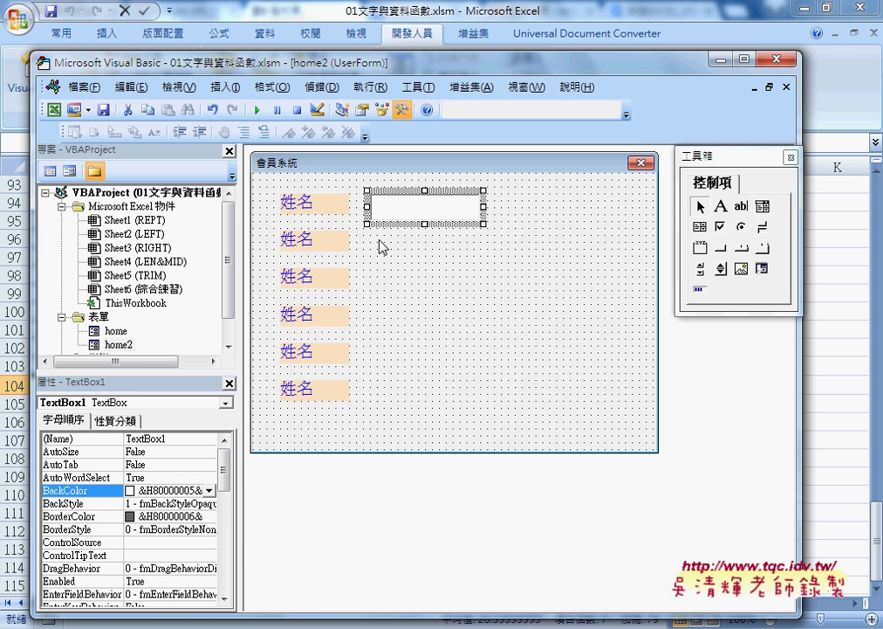
click(114, 331)
double_click(114, 330)
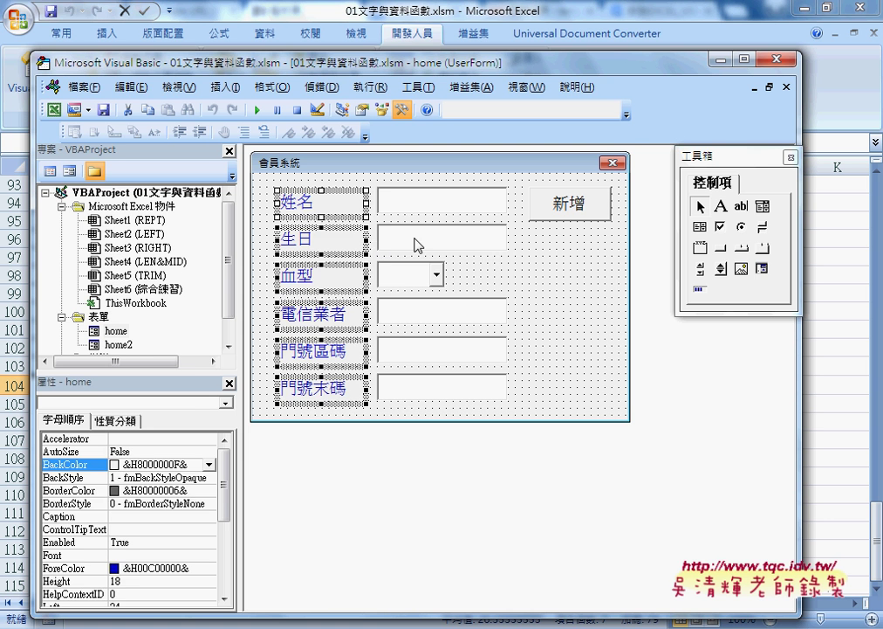
click(417, 242)
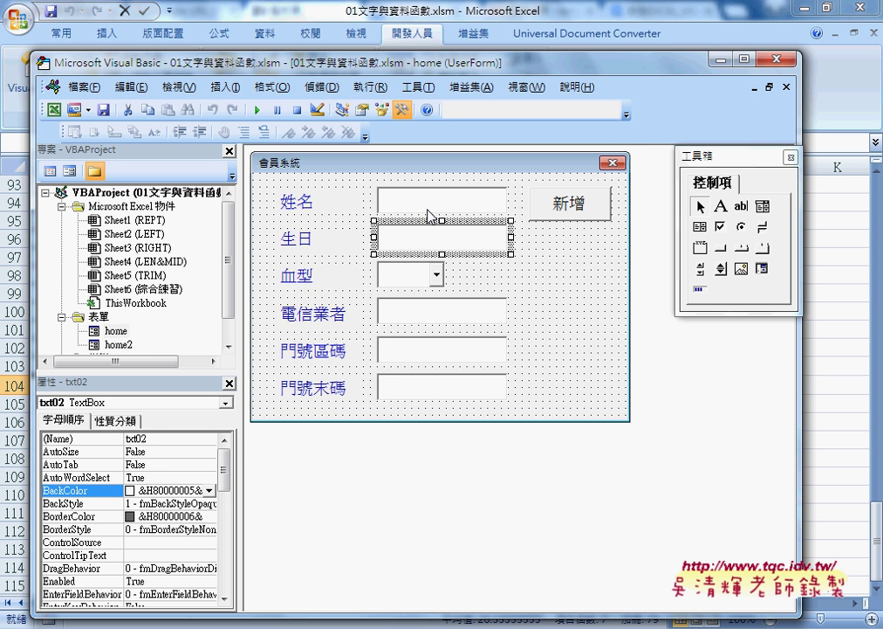
click(428, 210)
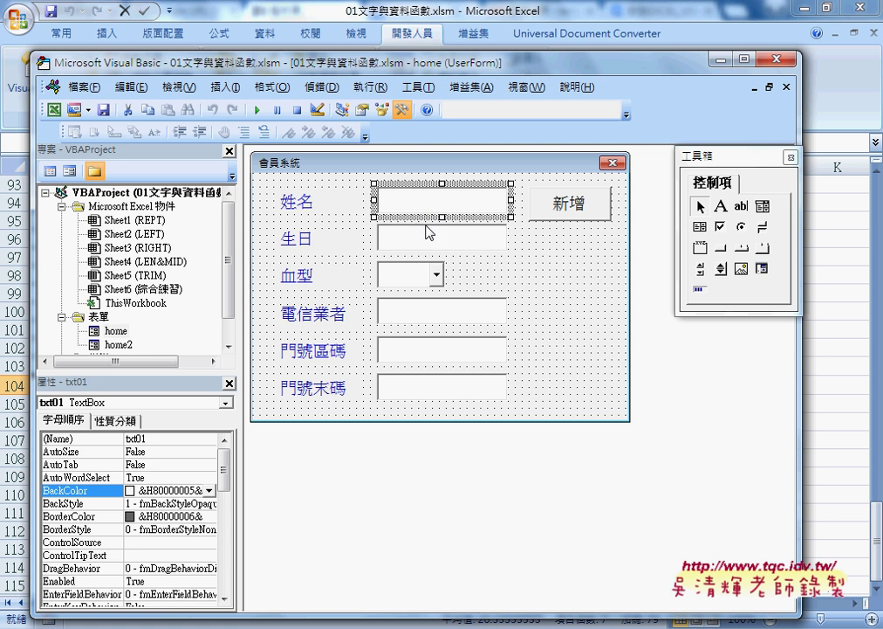
click(417, 275)
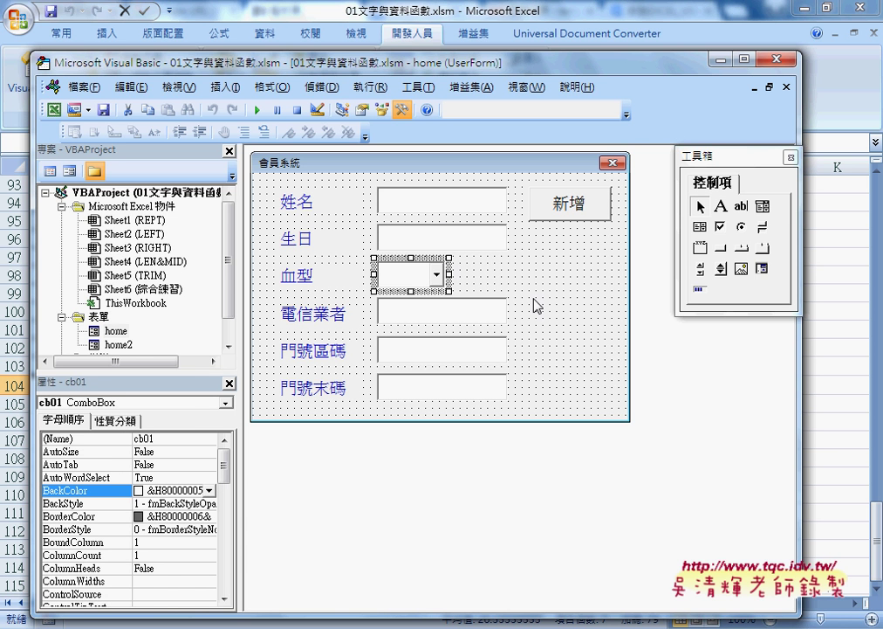
click(481, 238)
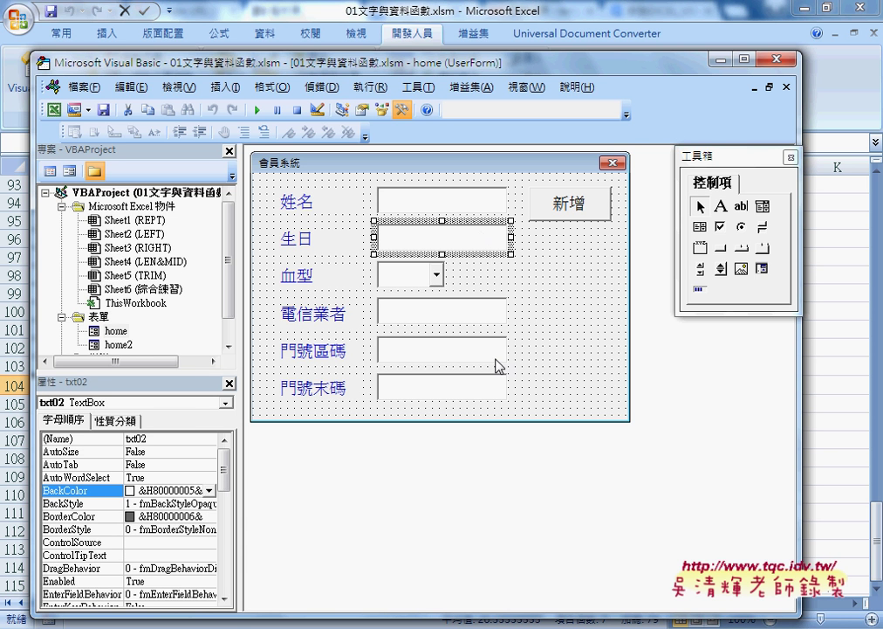
click(417, 275)
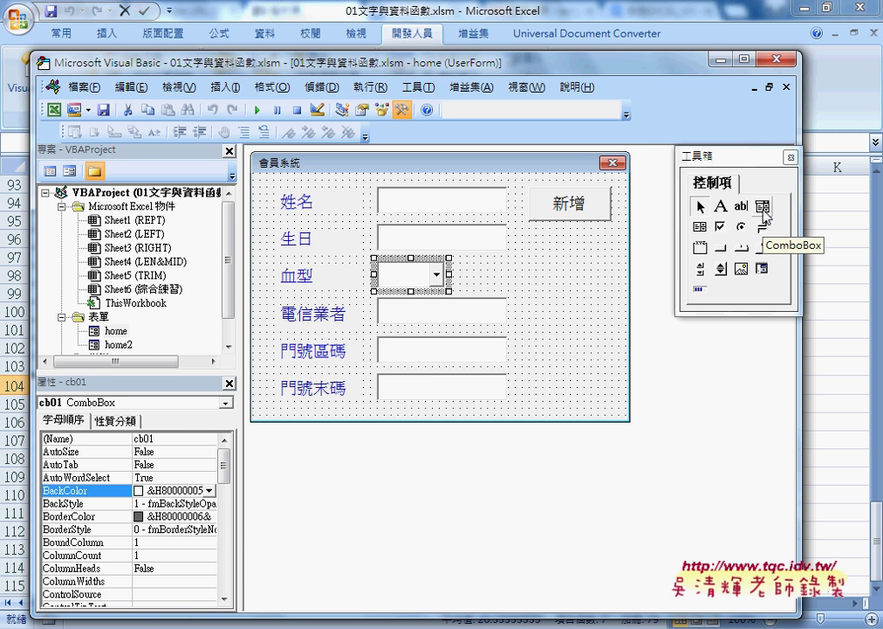
click(580, 212)
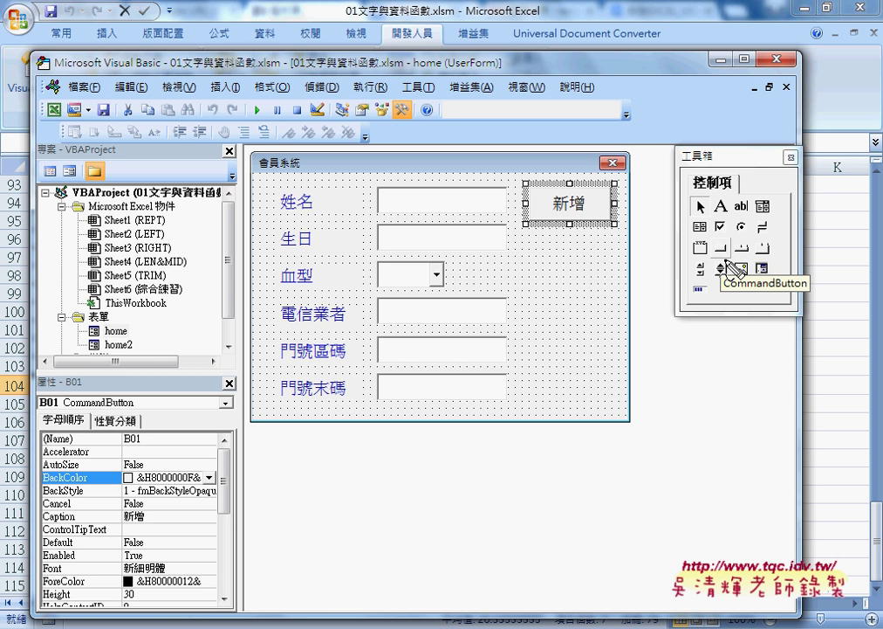
mouse_move(727, 240)
mouse_down()
mouse_move(728, 261)
mouse_move(614, 239)
mouse_up()
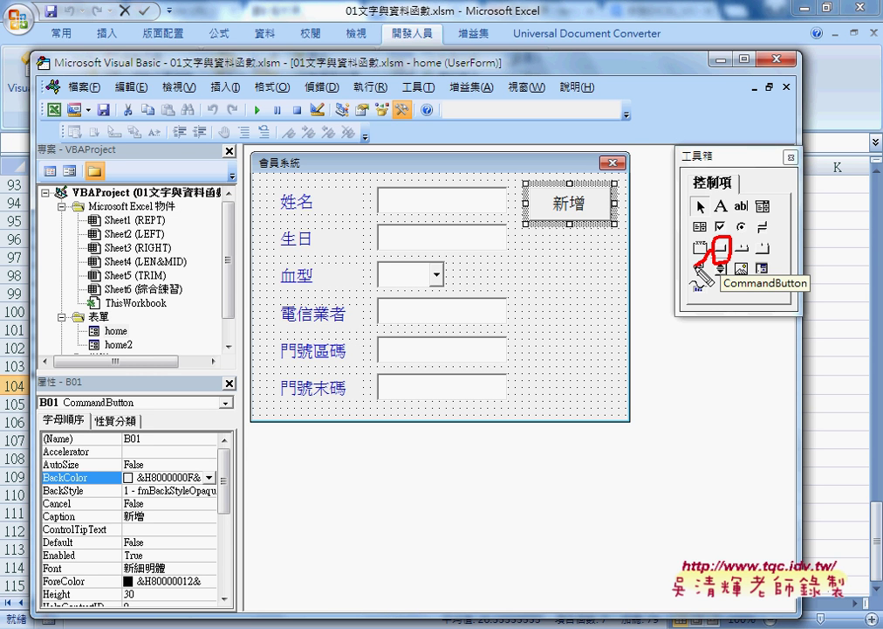
drag(602, 188, 611, 220)
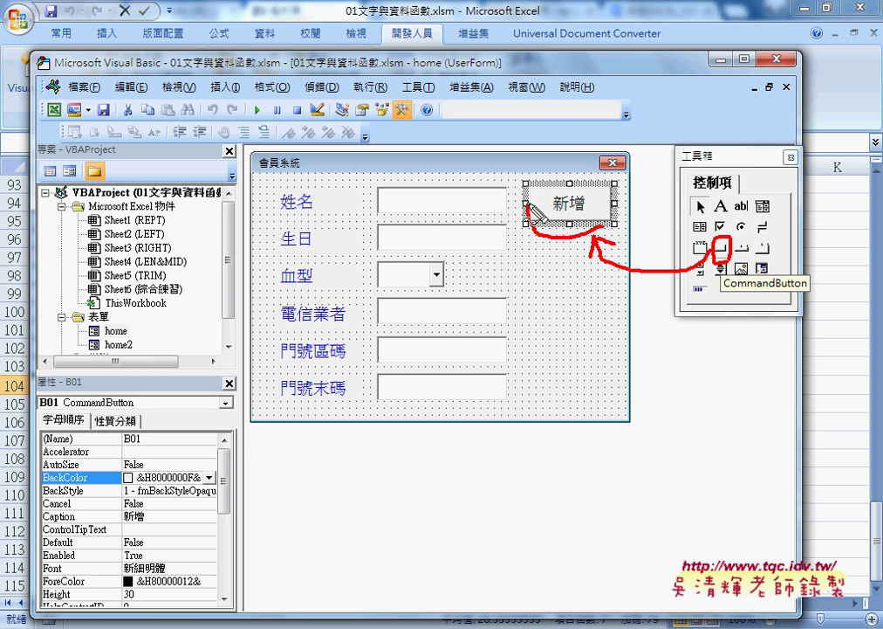